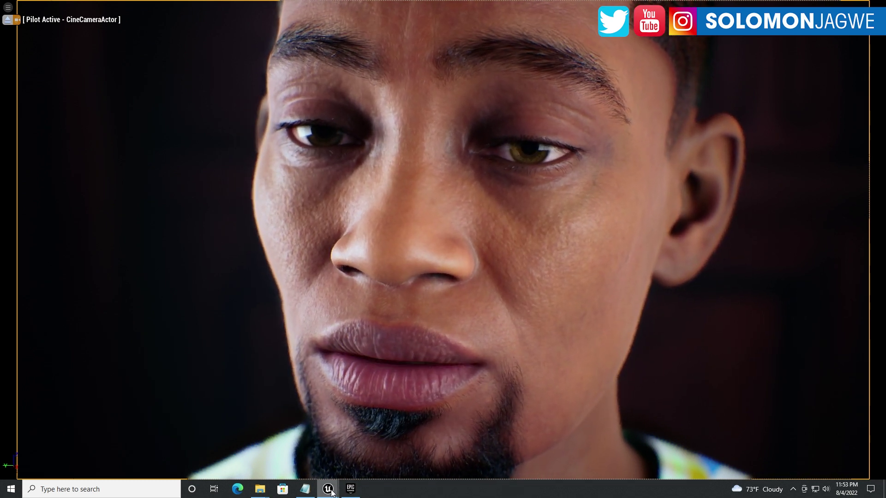
- Pick the MakondeBoxer5 MetaHuman in Bridge and use Go to Files from its three-dot asset menu
mouse_move(331, 491)
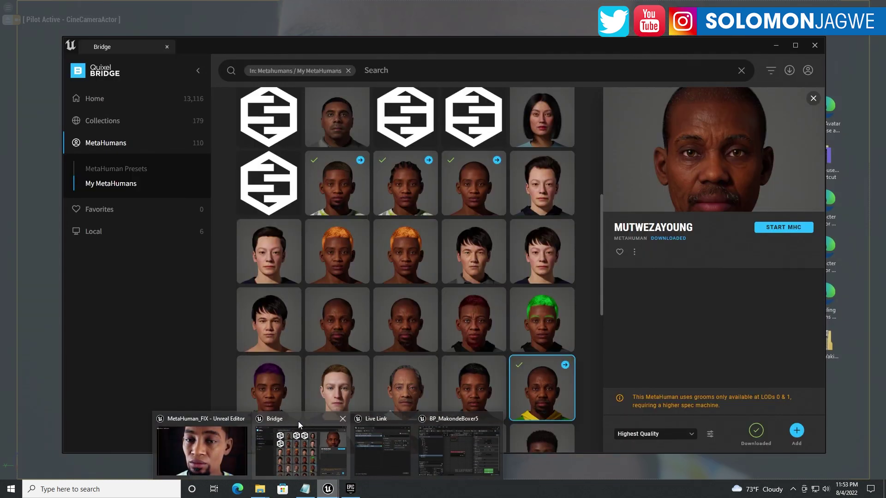
left_click(298, 421)
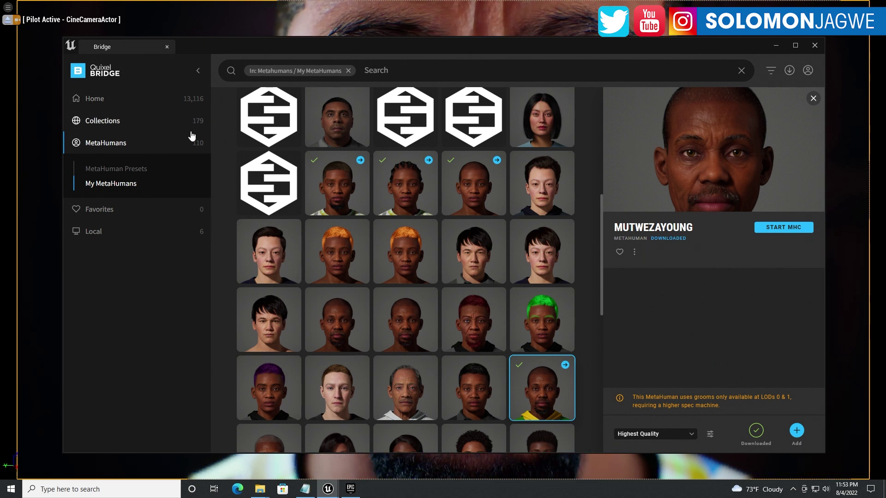
left_click(345, 186)
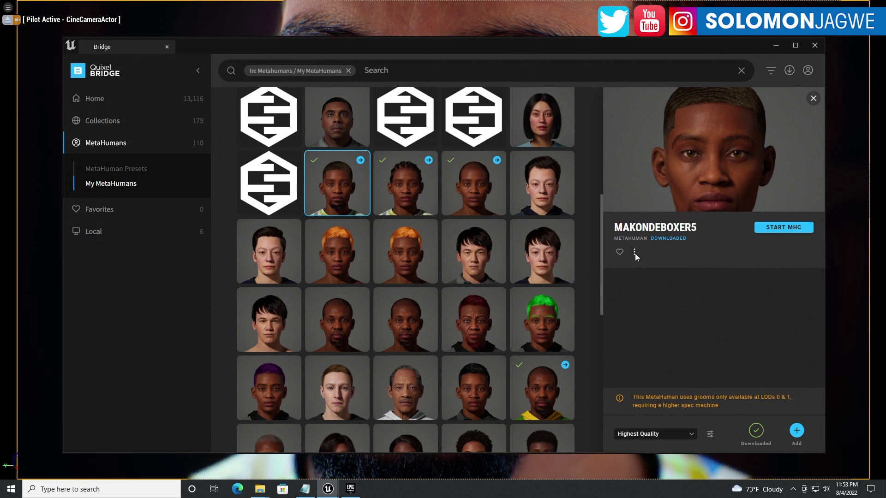
left_click(353, 125)
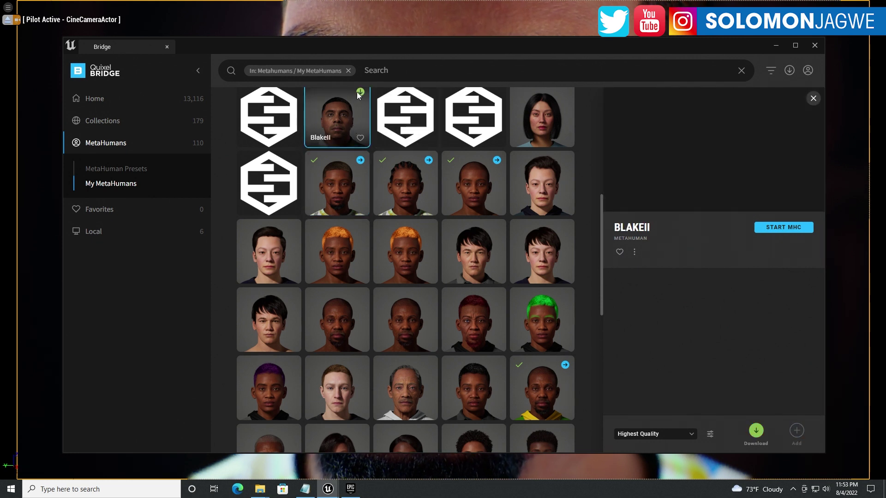
left_click(348, 181)
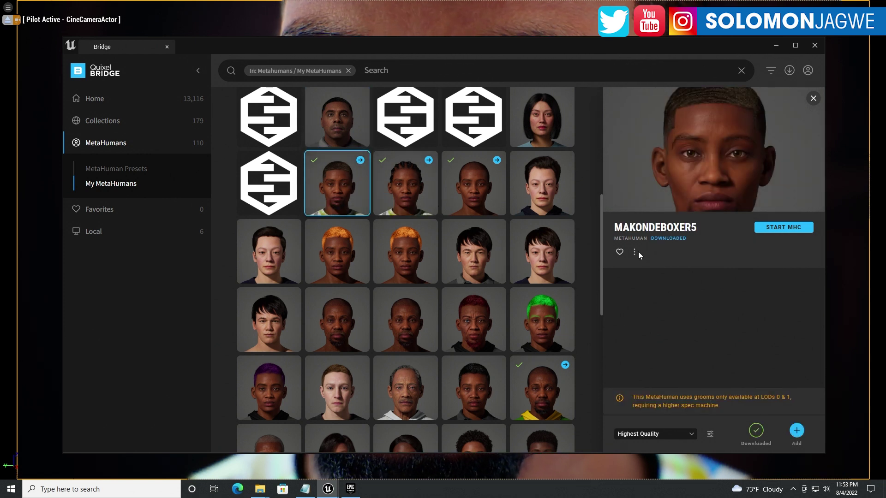
left_click(405, 188)
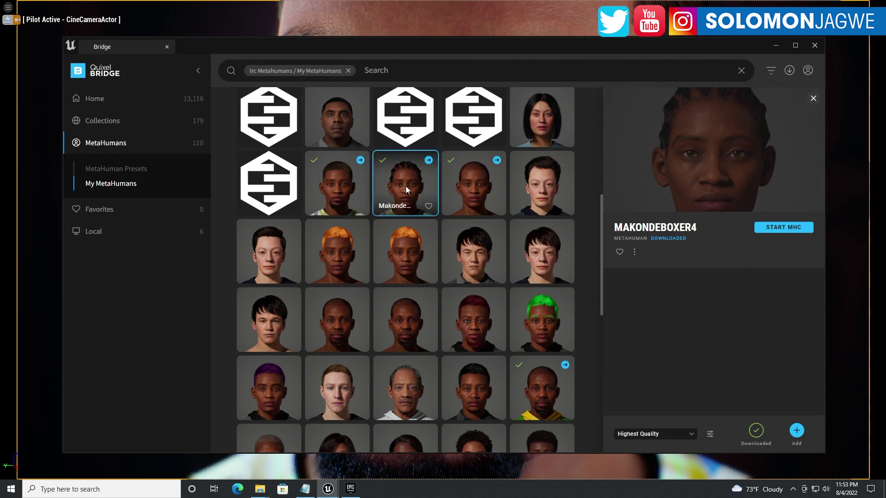
left_click(336, 187)
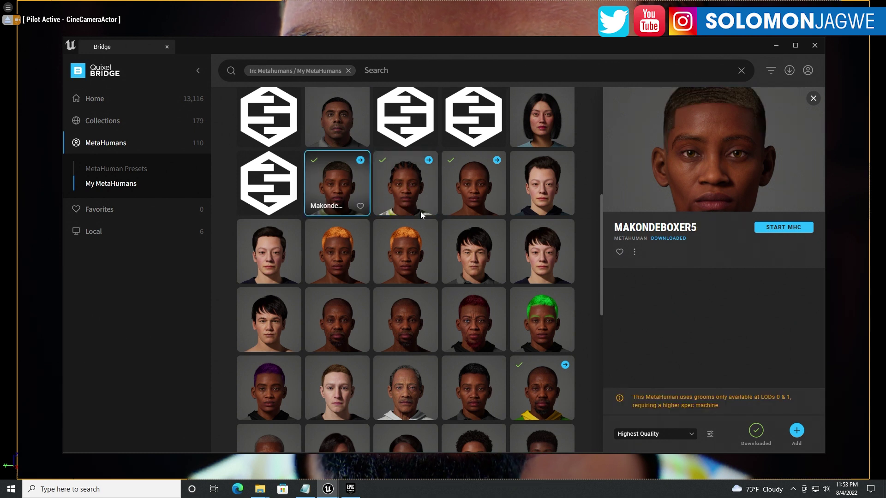
left_click(634, 252)
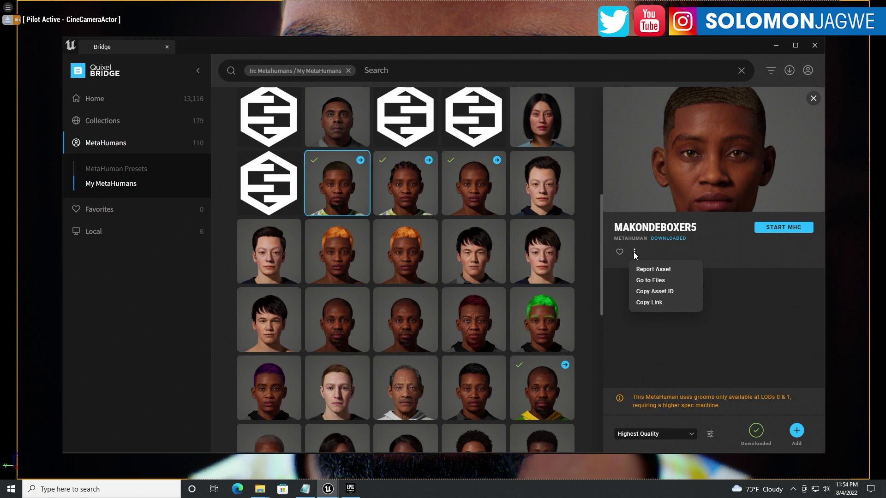
left_click(655, 279)
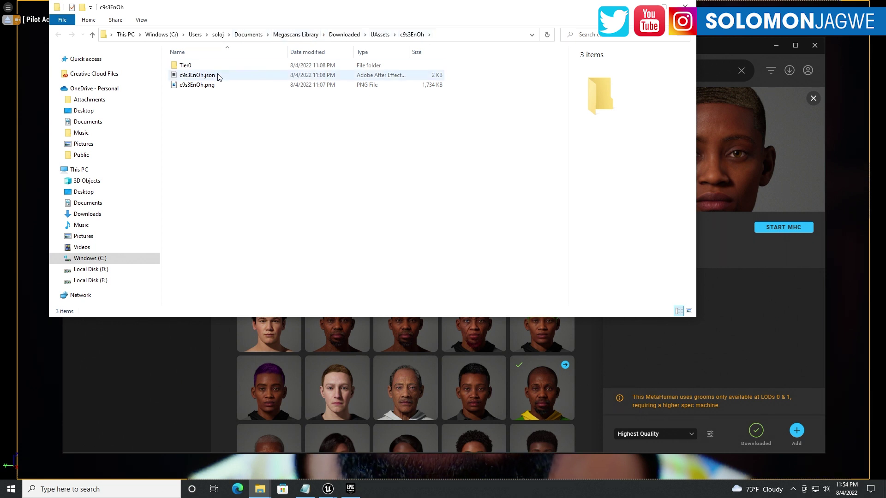
- Drill down through Tier0 › asset_ue › MetaHumans › Common › Common into the Mocap folder
double_click(186, 66)
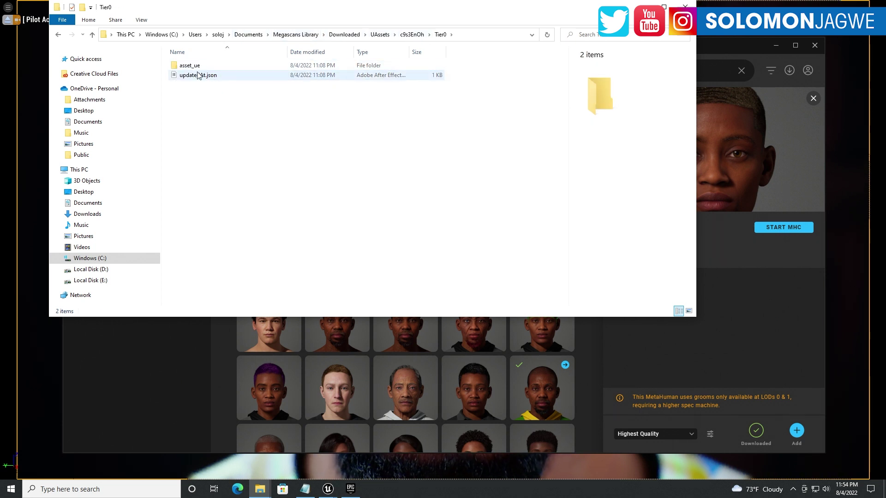
double_click(192, 67)
double_click(203, 67)
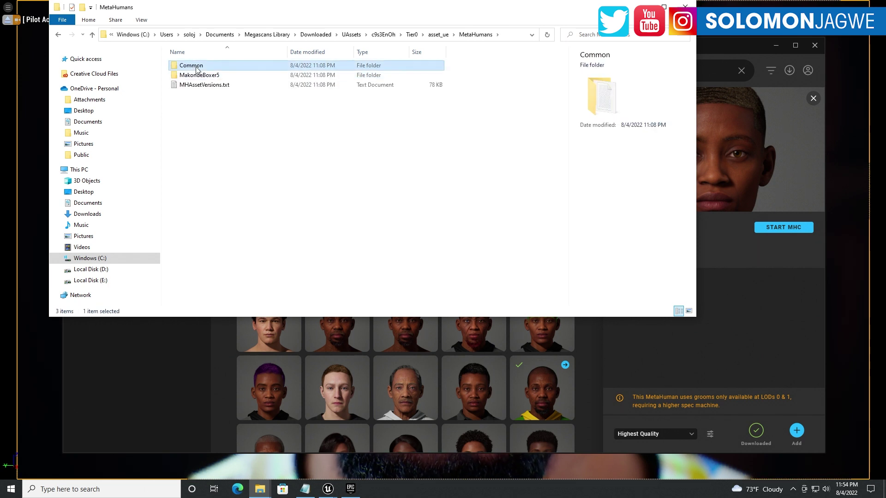
double_click(197, 68)
double_click(198, 67)
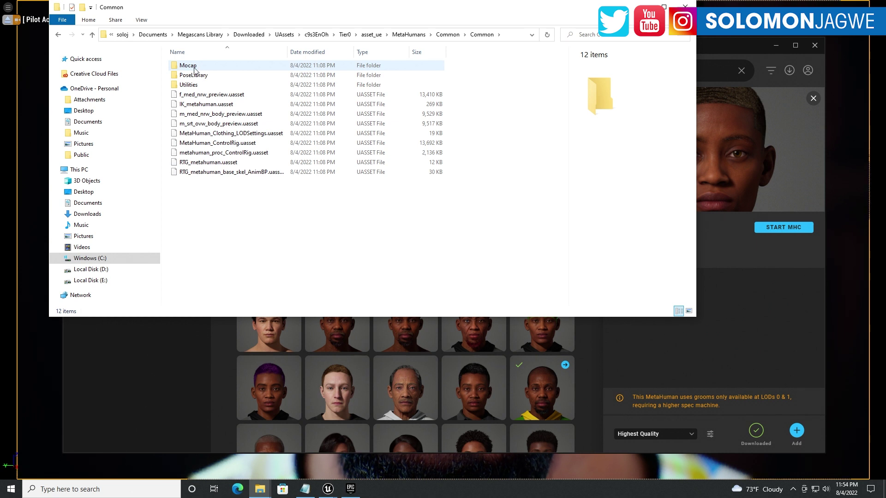
double_click(195, 69)
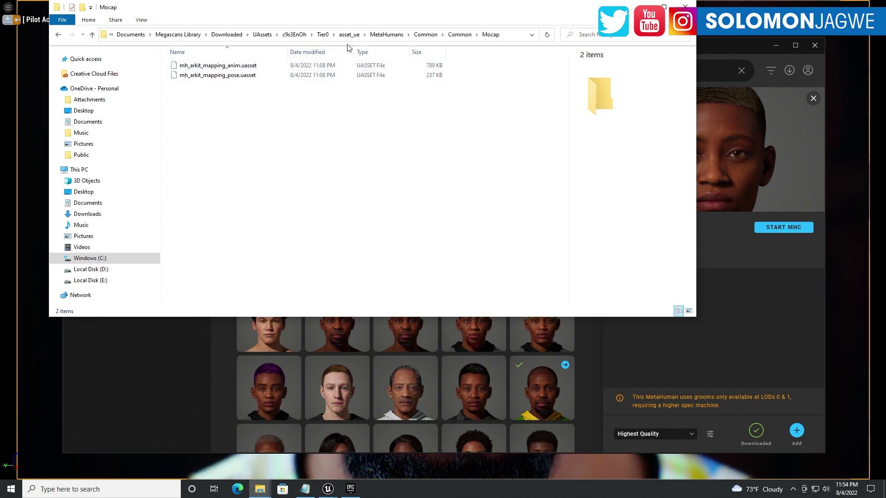
- Go back via UAssets to the Downloaded folder, leaving the folders untouched, and minimize Explorer
left_click(263, 35)
left_click_drag(238, 176, 185, 60)
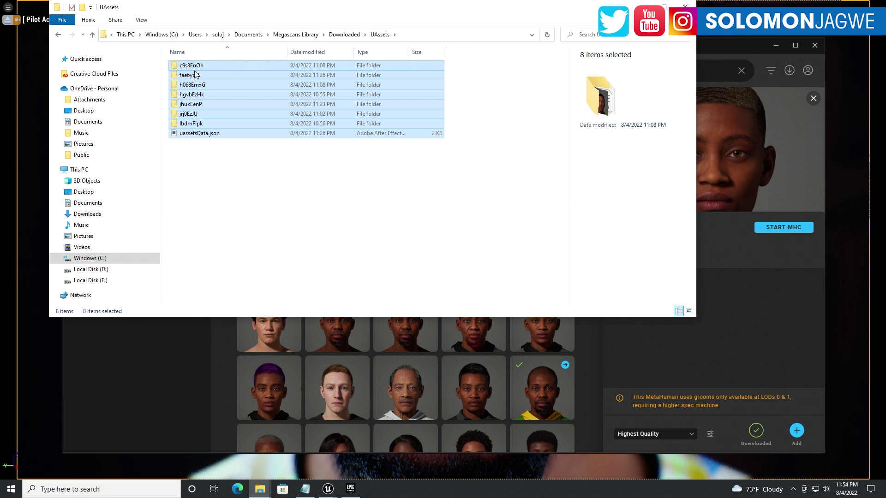
right_click(193, 95)
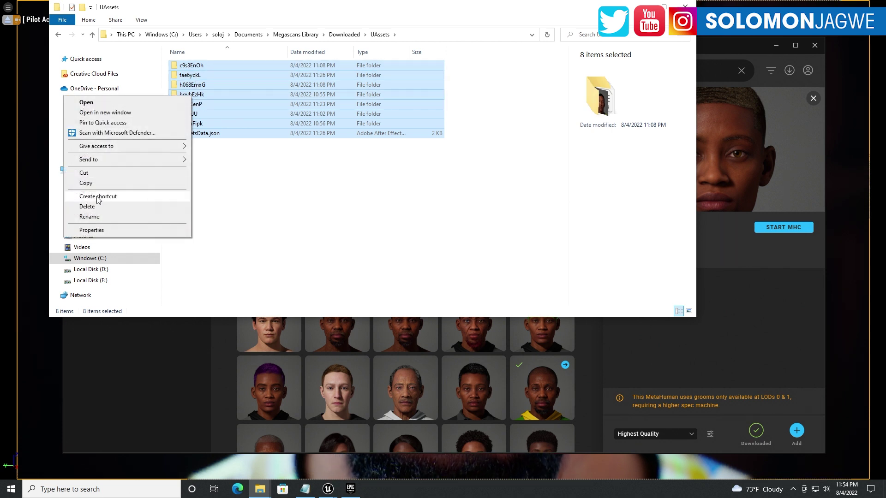
left_click(210, 199)
left_click(207, 197)
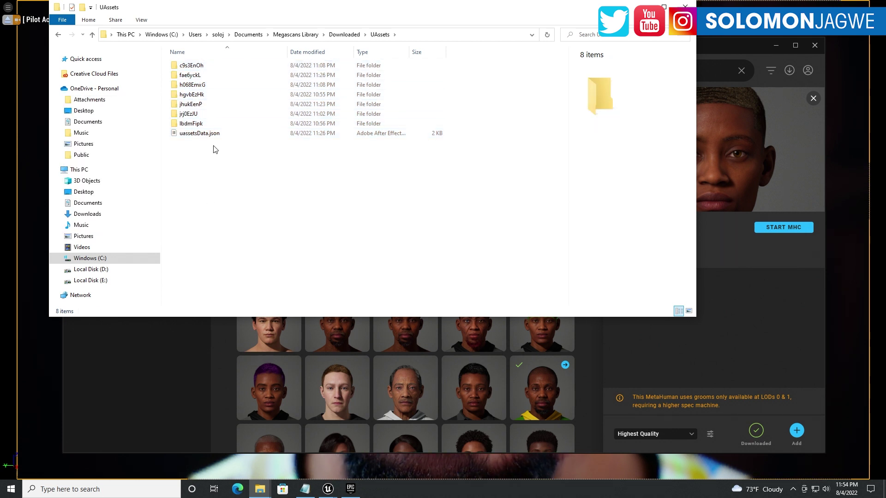
left_click(345, 34)
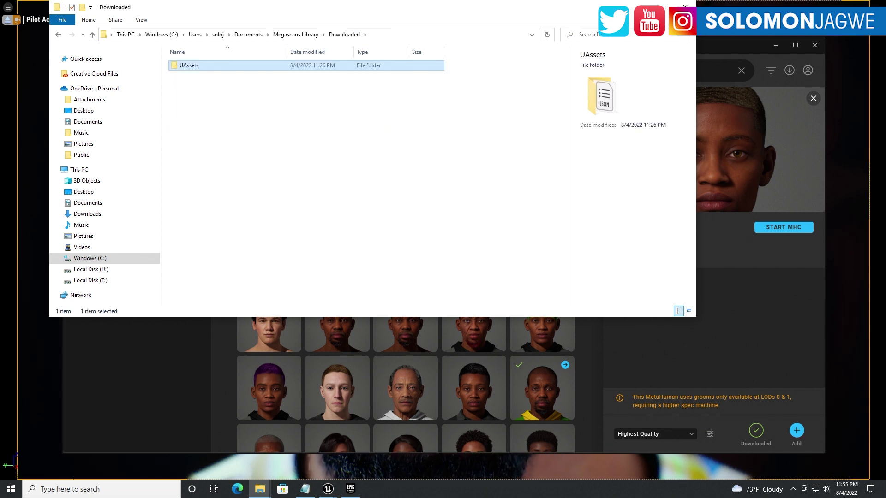
left_click(643, 7)
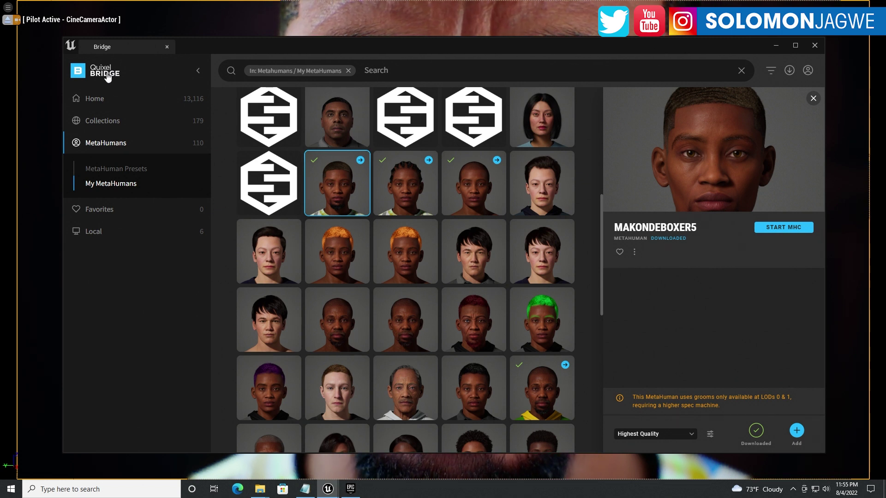
- Browse BlakeII and MakondeBoxer5 asset options, then select the MakondeBoxer3 MetaHuman tile
left_click(357, 125)
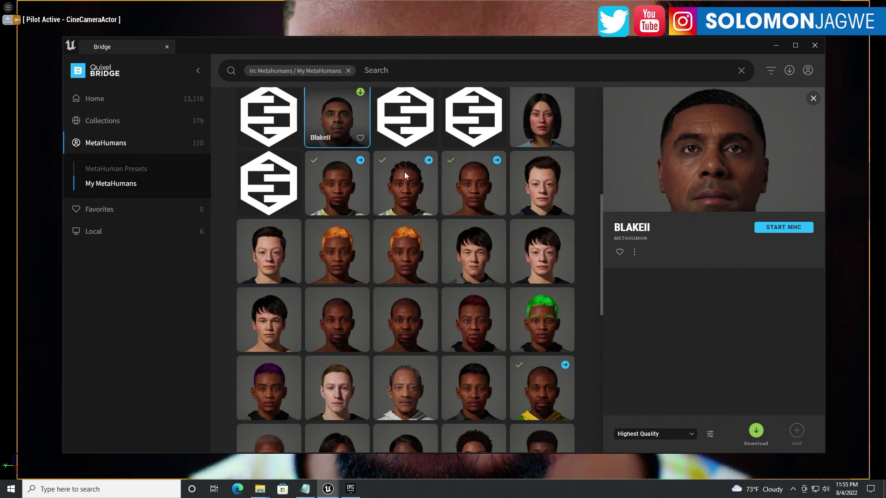
left_click(635, 252)
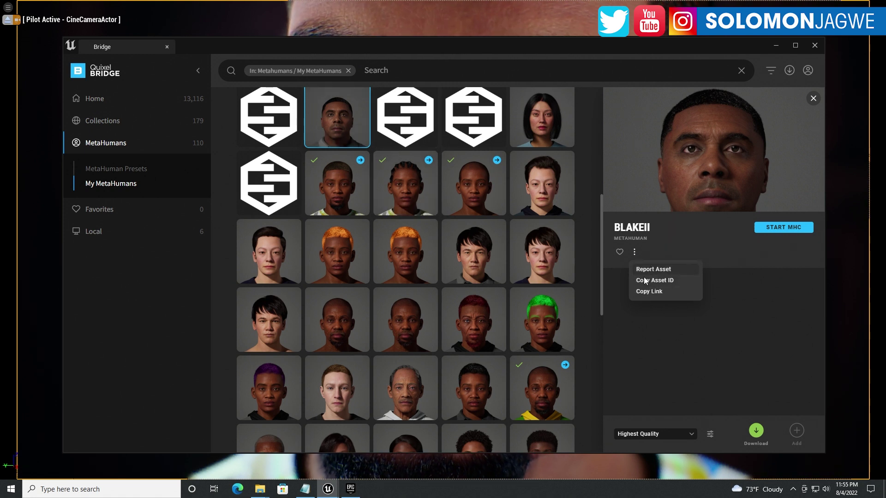
left_click(355, 187)
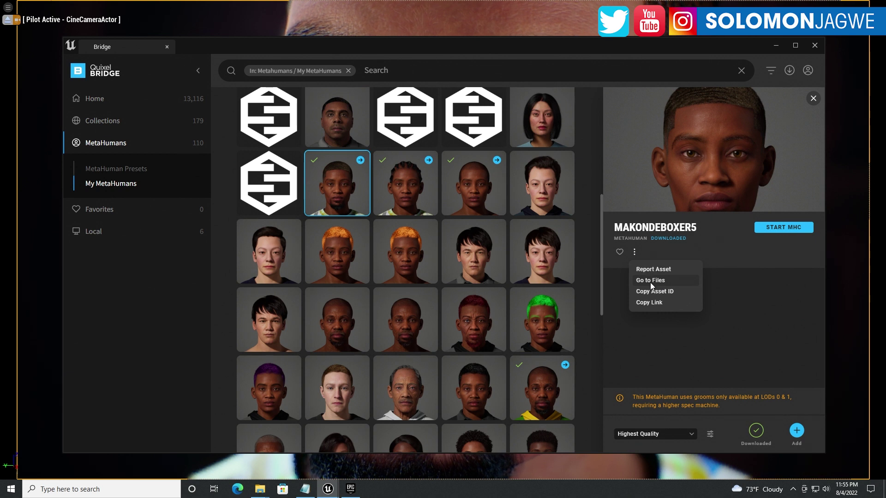
left_click(634, 254)
left_click(634, 251)
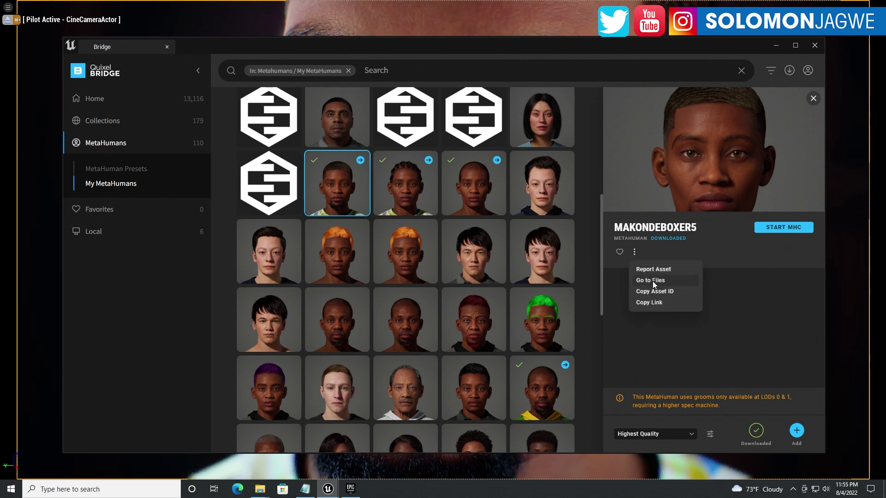
left_click(473, 186)
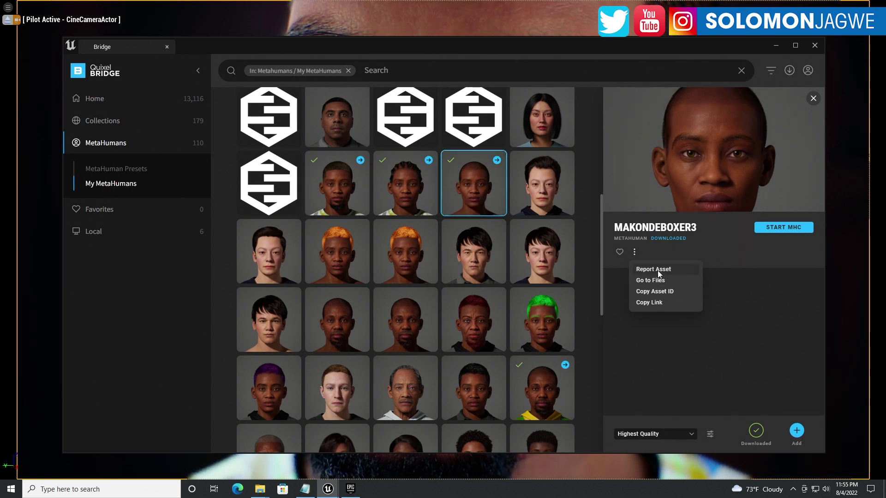
- Go to MakondeBoxer3's files, drill down Tier0 › asset_ue › MetaHumans › Common › Common › Mocap, then minimize Explorer
left_click(648, 280)
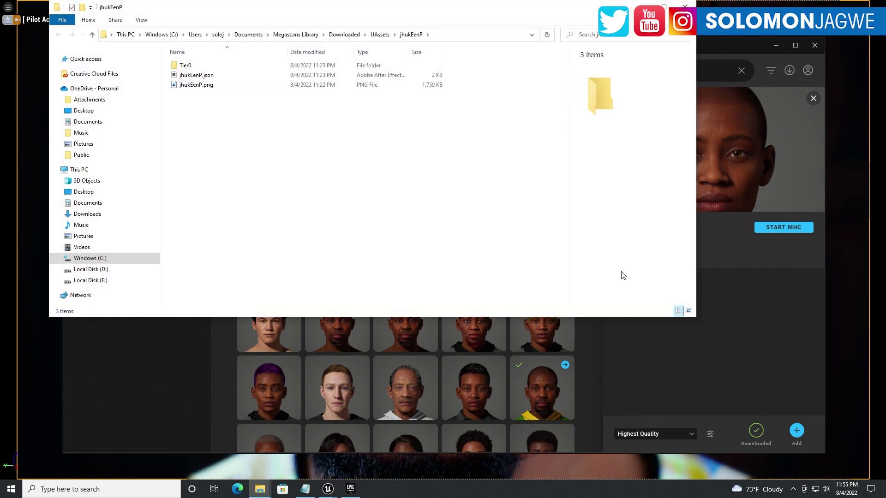
double_click(188, 66)
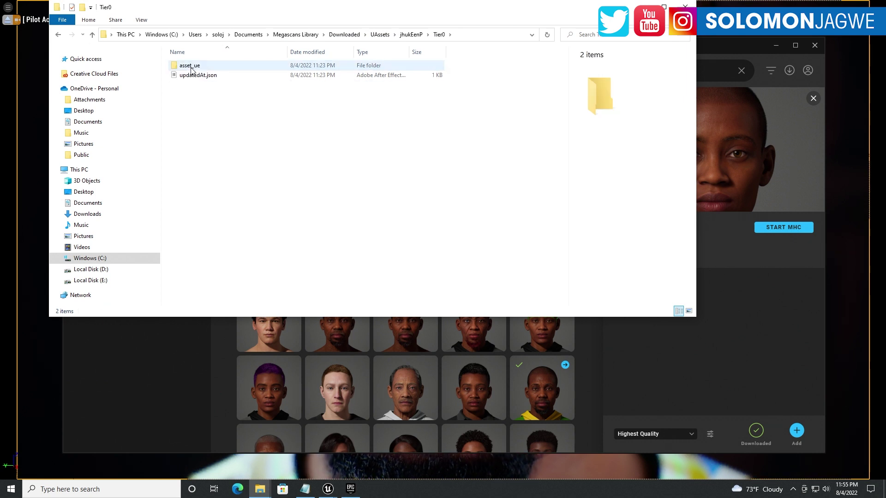
double_click(190, 66)
double_click(192, 65)
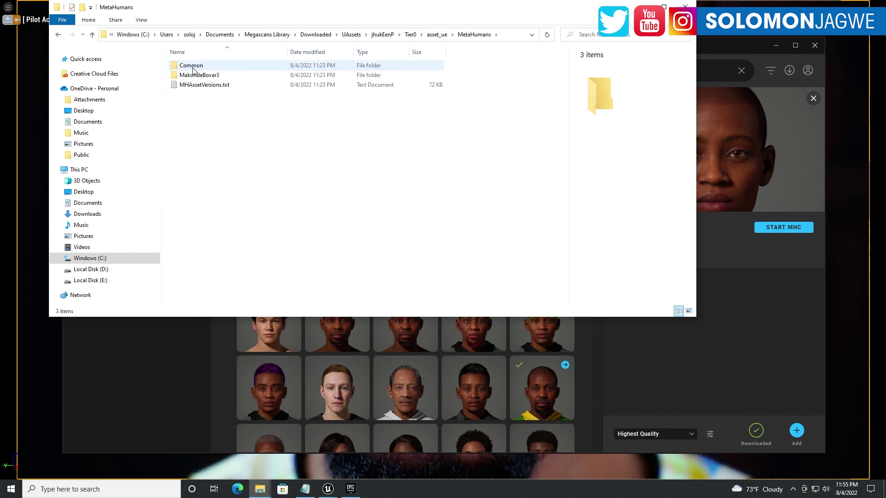
double_click(192, 67)
double_click(195, 67)
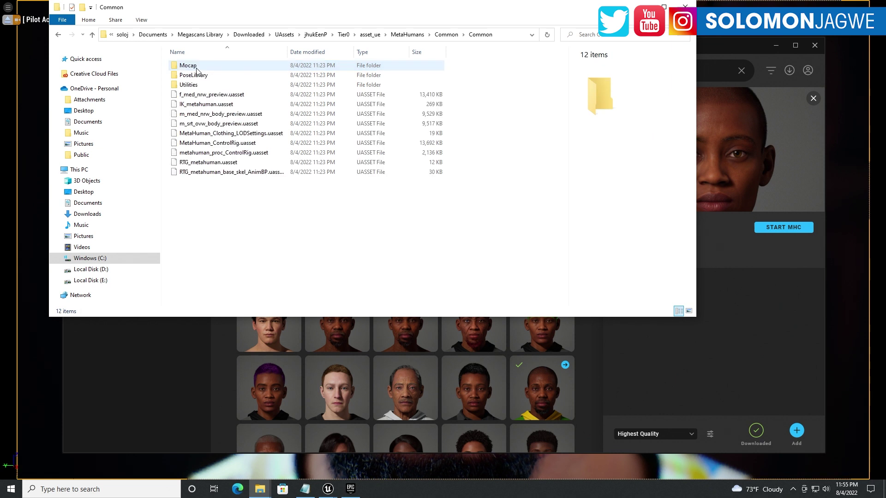
double_click(196, 69)
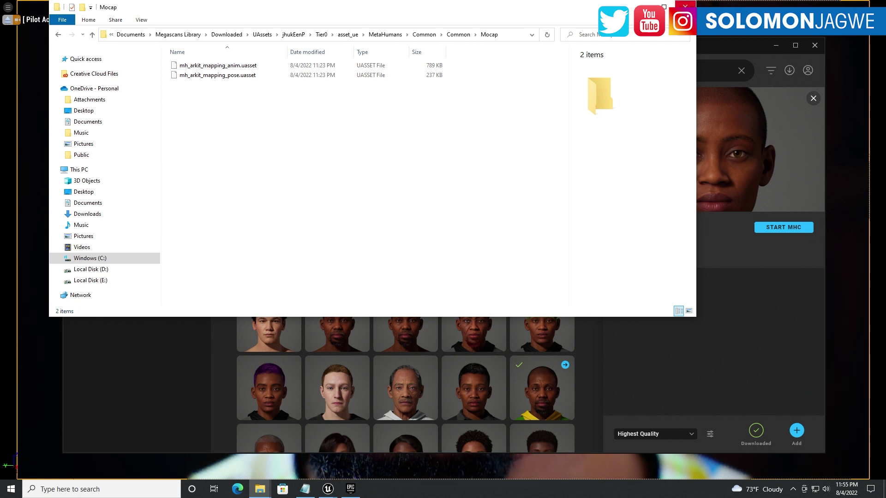
left_click(642, 6)
- Minimize the Quixel Bridge window to reveal the animated face in the Unreal viewport
left_click(776, 45)
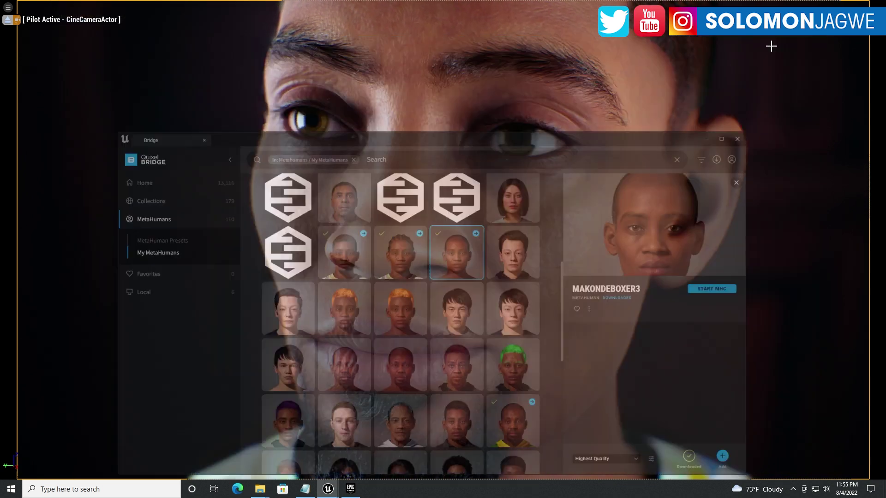